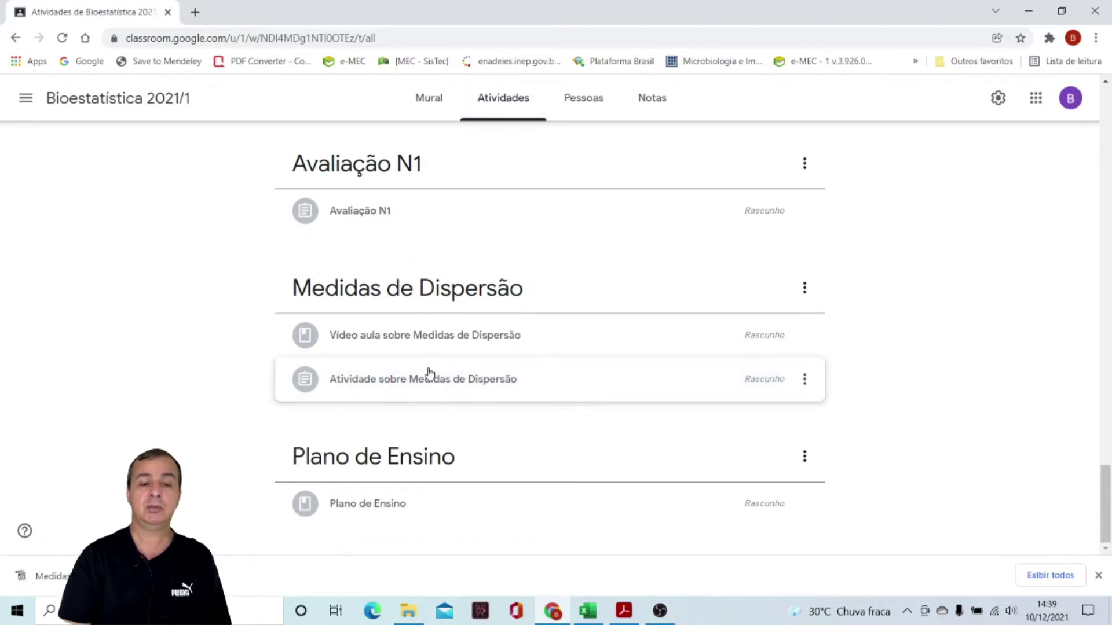
Open the draft "Atividade sobre Medidas de Dispersão" for editing and bring up its attached form in the form editor
left_click(805, 383)
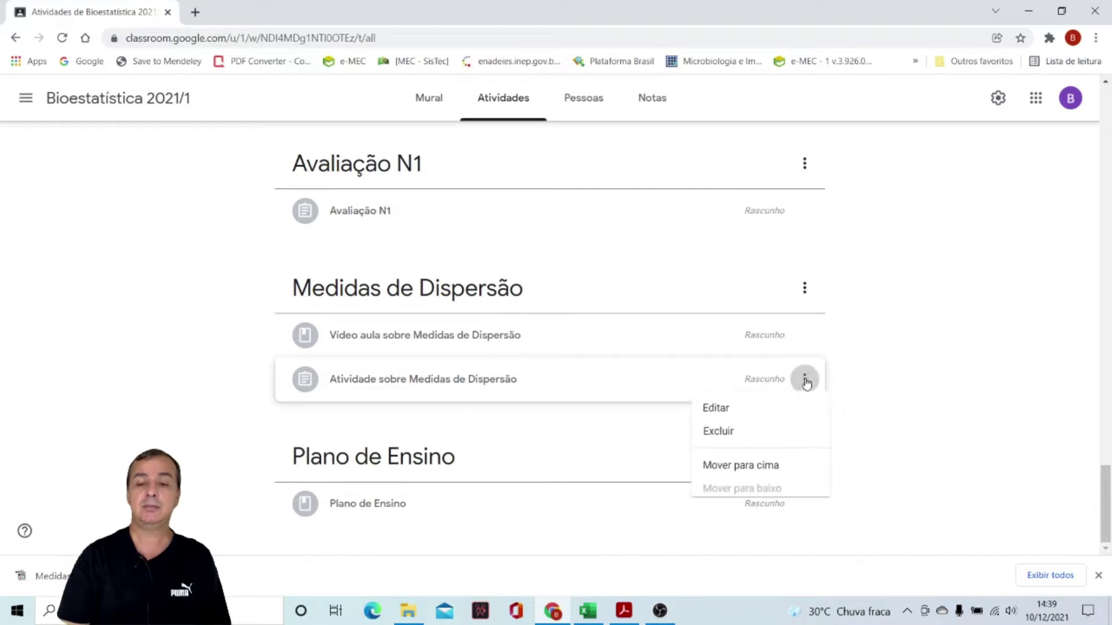
left_click(708, 412)
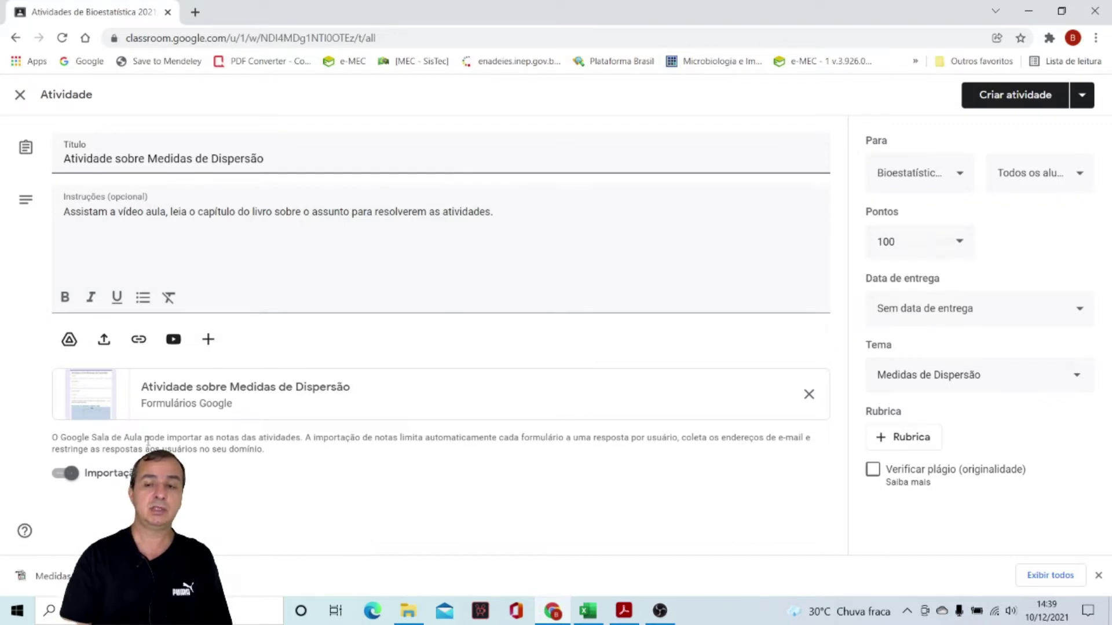
left_click(93, 404)
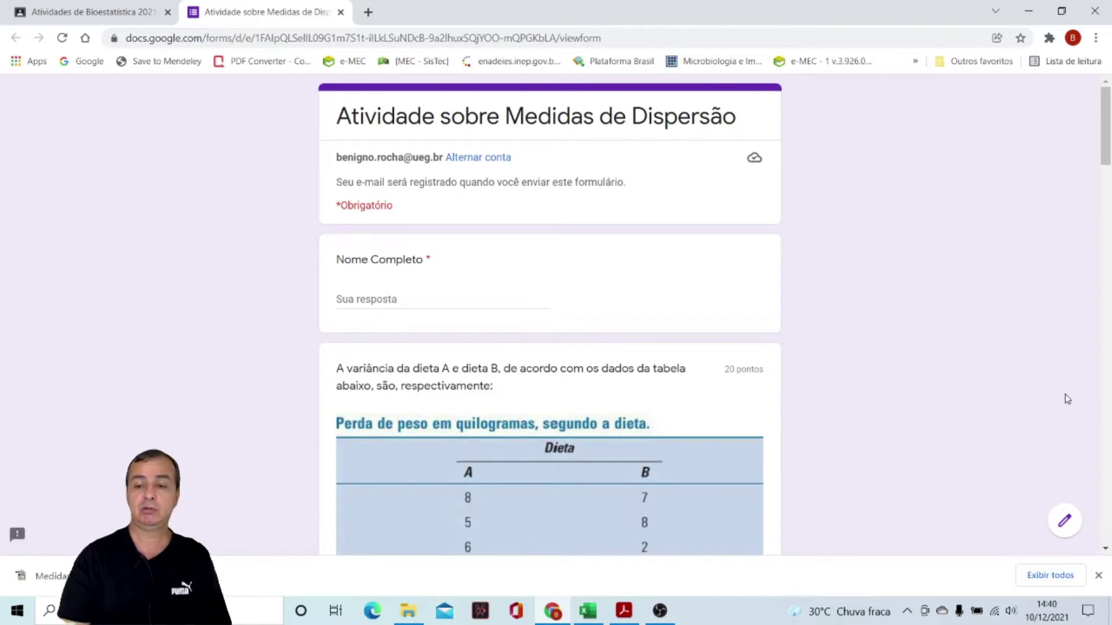
left_click(1067, 522)
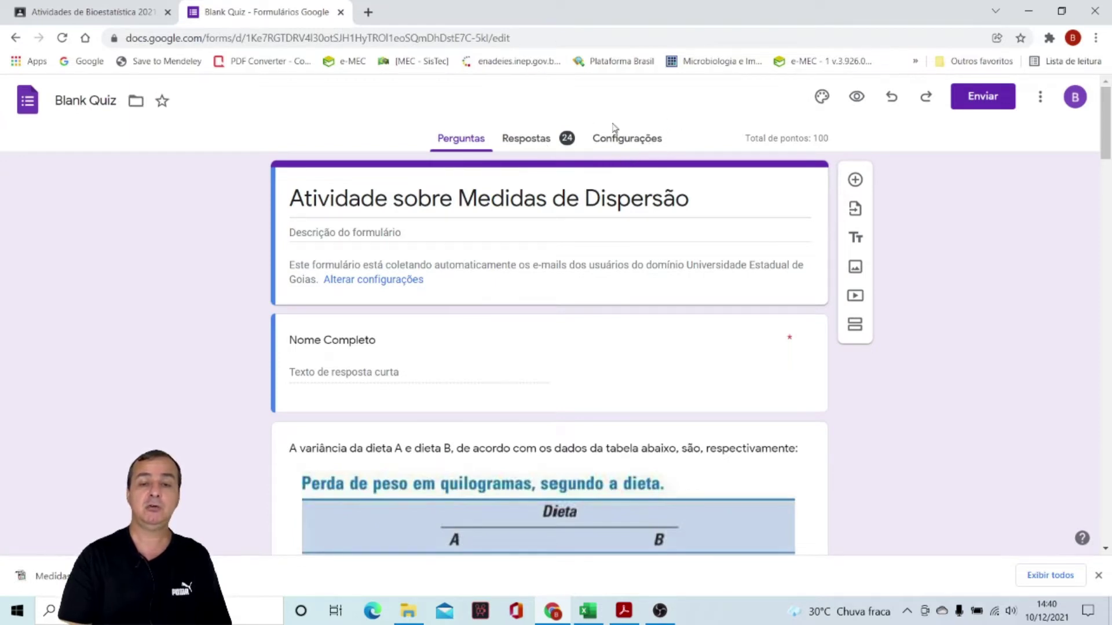
Turn off the form's response restriction to users in Universidade Estadual de Goias and trusted organizations, and close the form
left_click(625, 142)
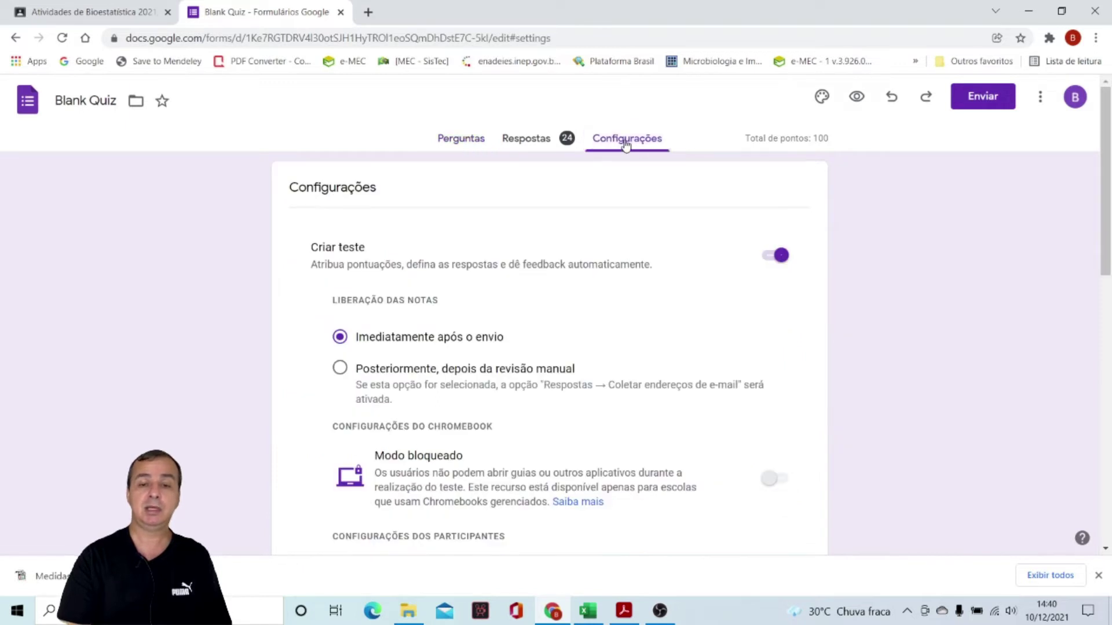
left_click_drag(1109, 137, 1109, 341)
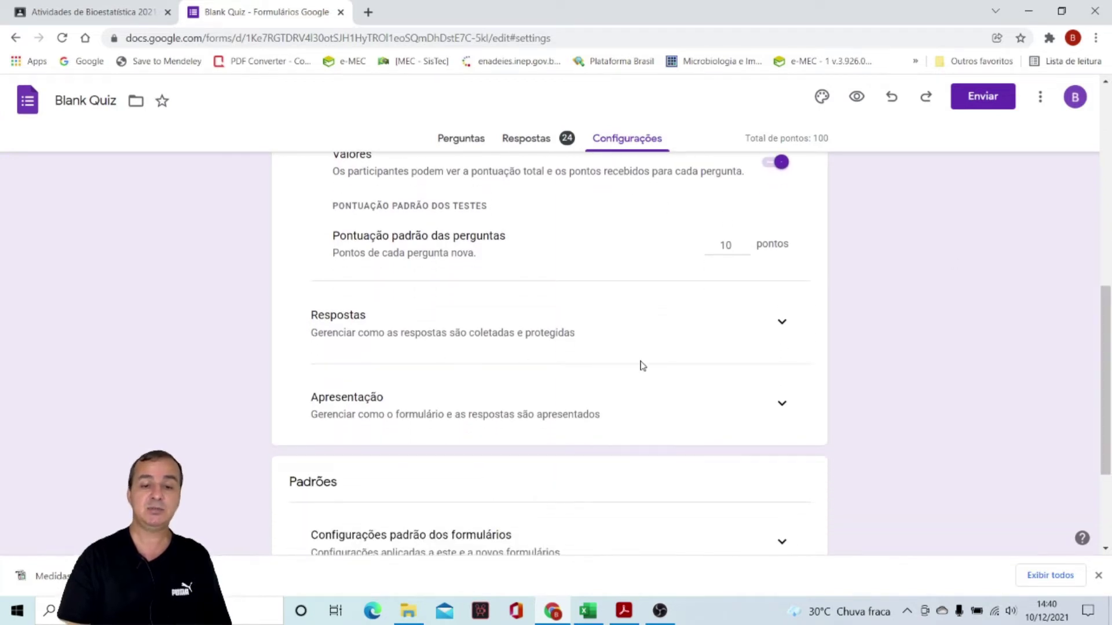
left_click(783, 322)
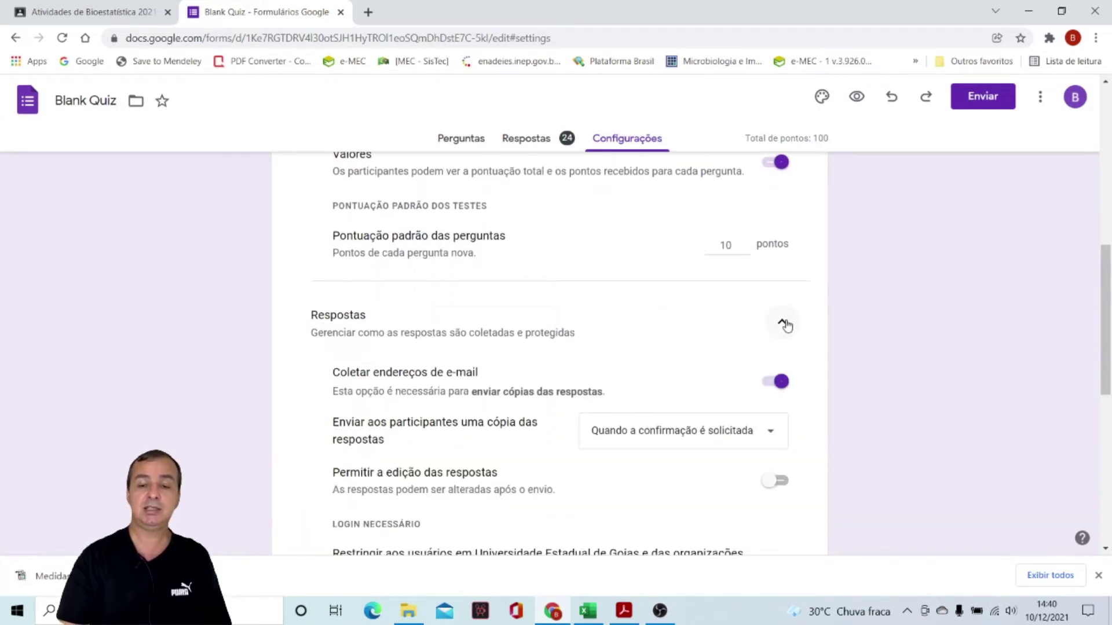
left_click_drag(1107, 313, 1107, 383)
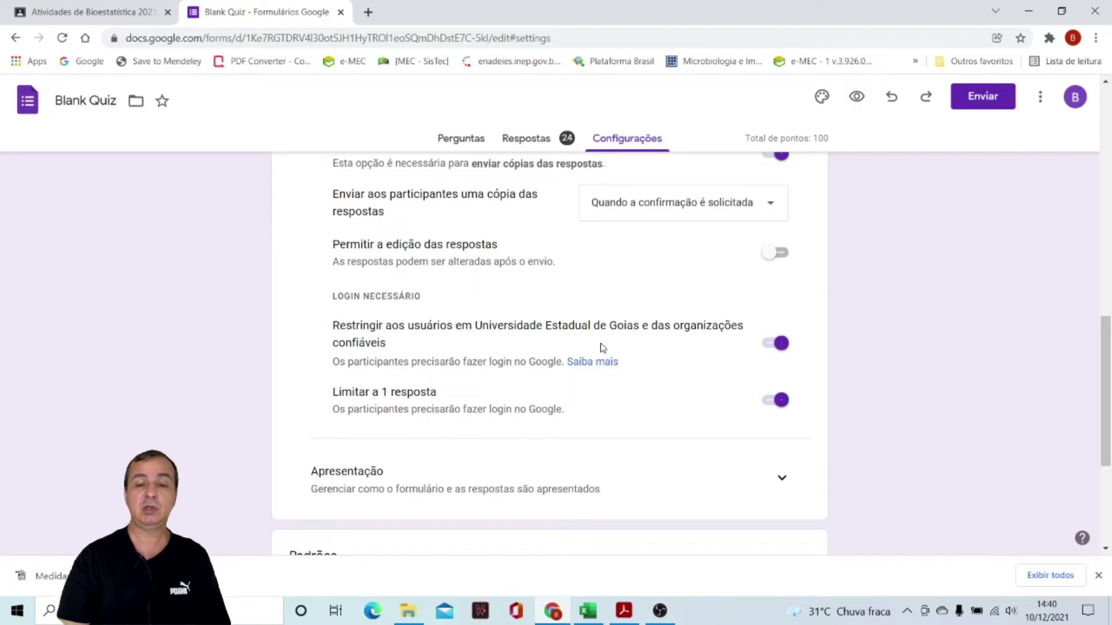
left_click(782, 345)
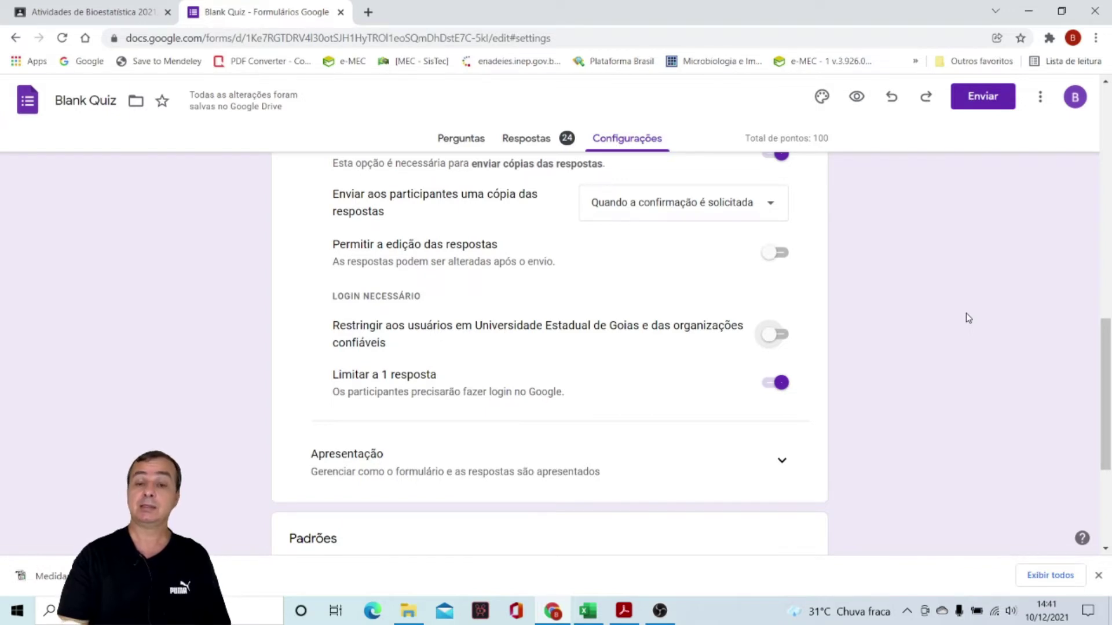
left_click(341, 12)
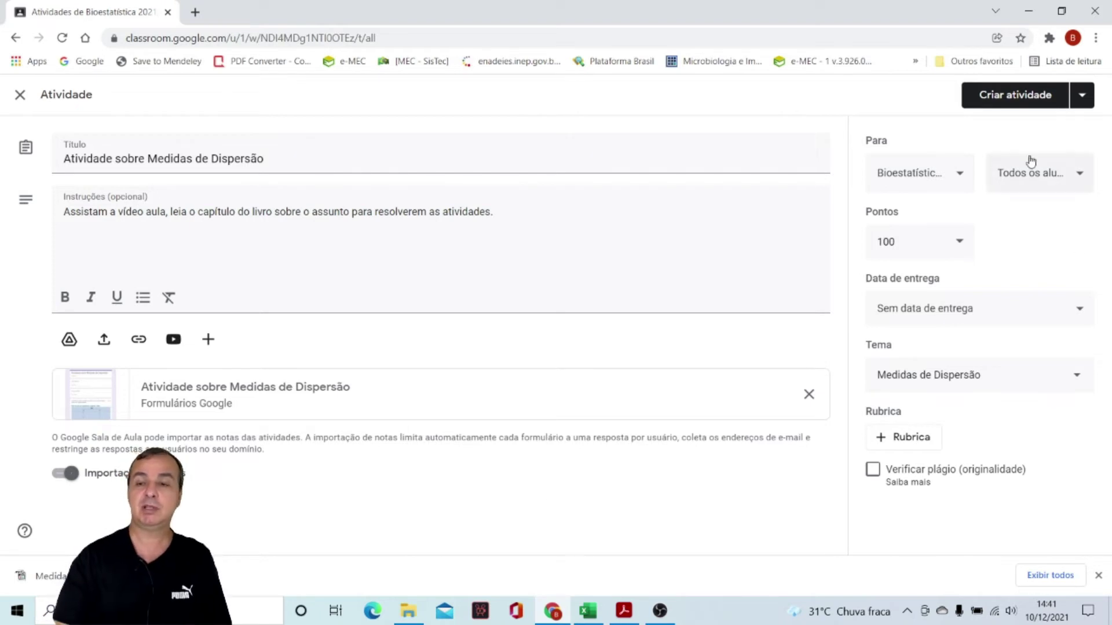
Assign the activity "Atividade sobre Medidas de Dispersão" to the students and expand its entry under the Medidas de Dispersão topic
left_click(1022, 104)
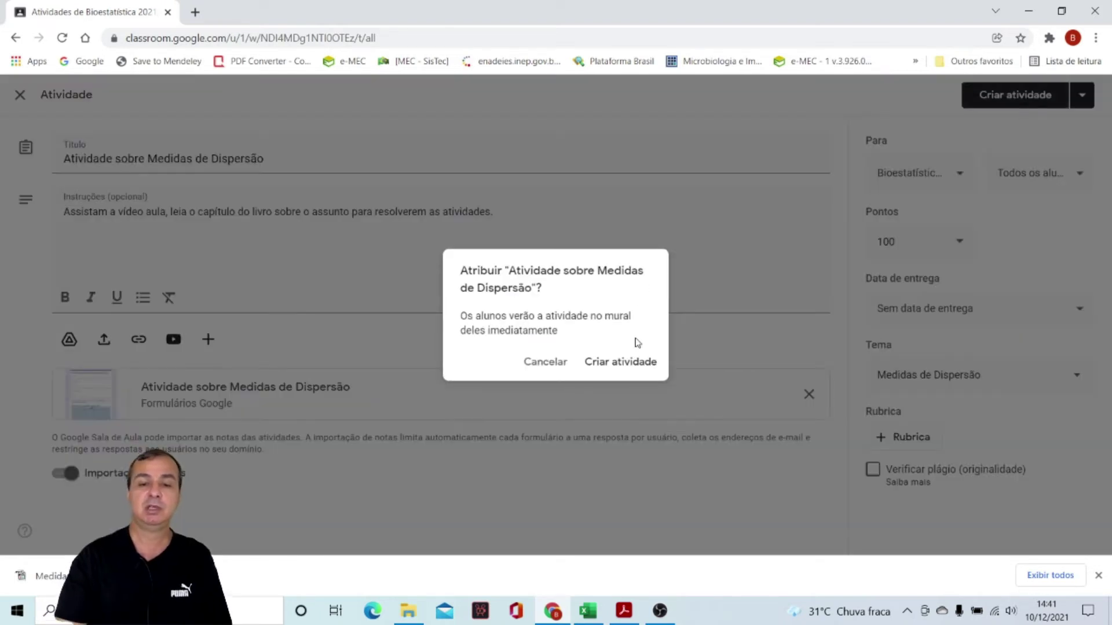
left_click(633, 365)
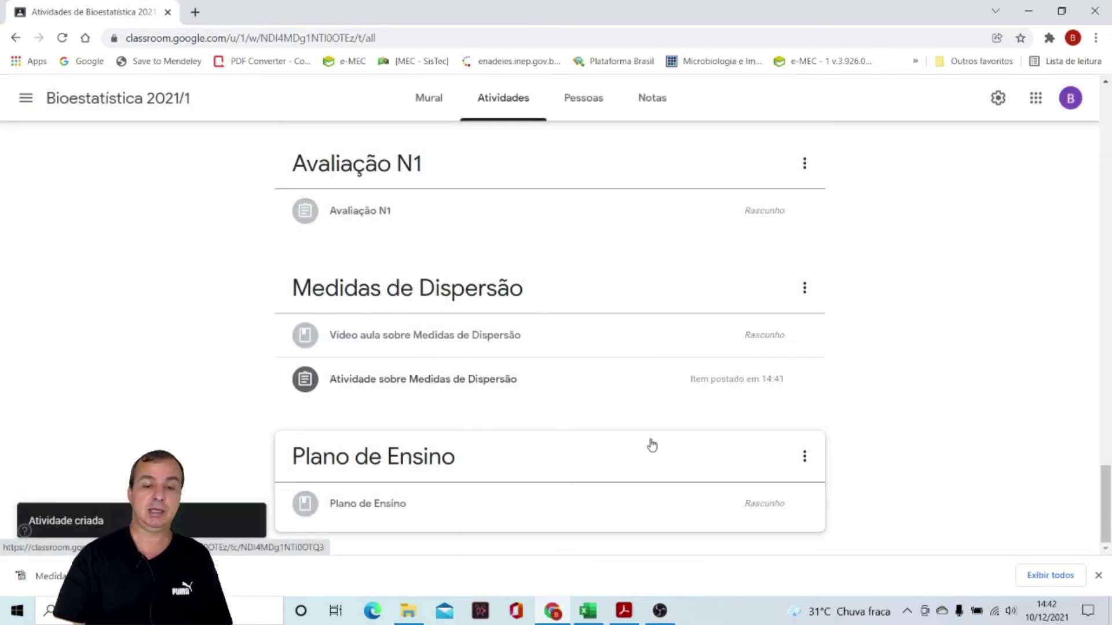
left_click(389, 380)
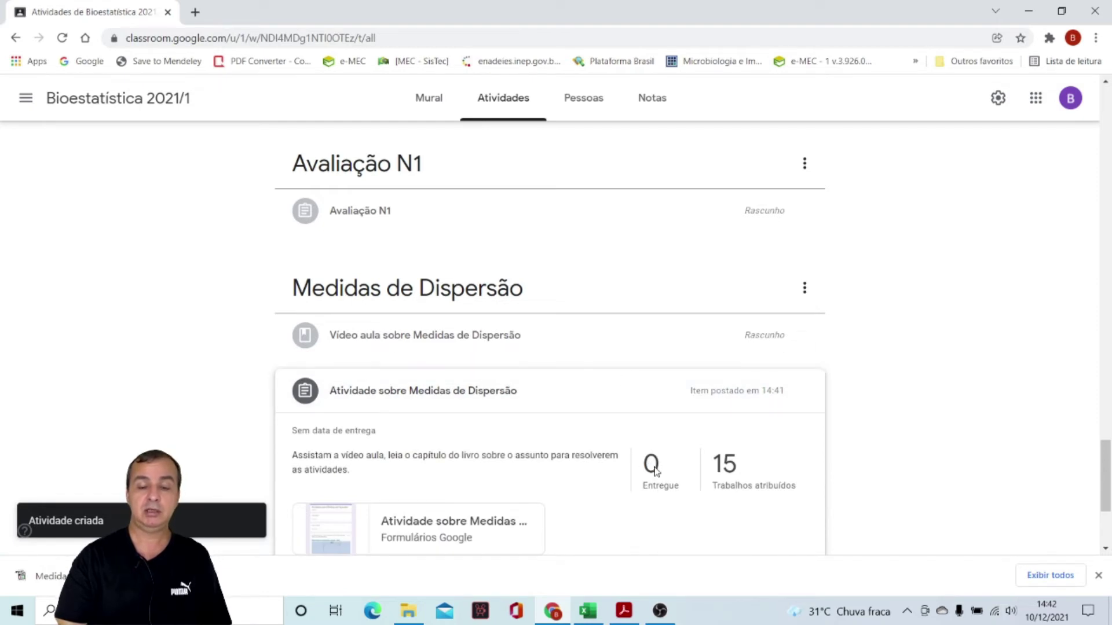
left_click_drag(1108, 456, 1109, 479)
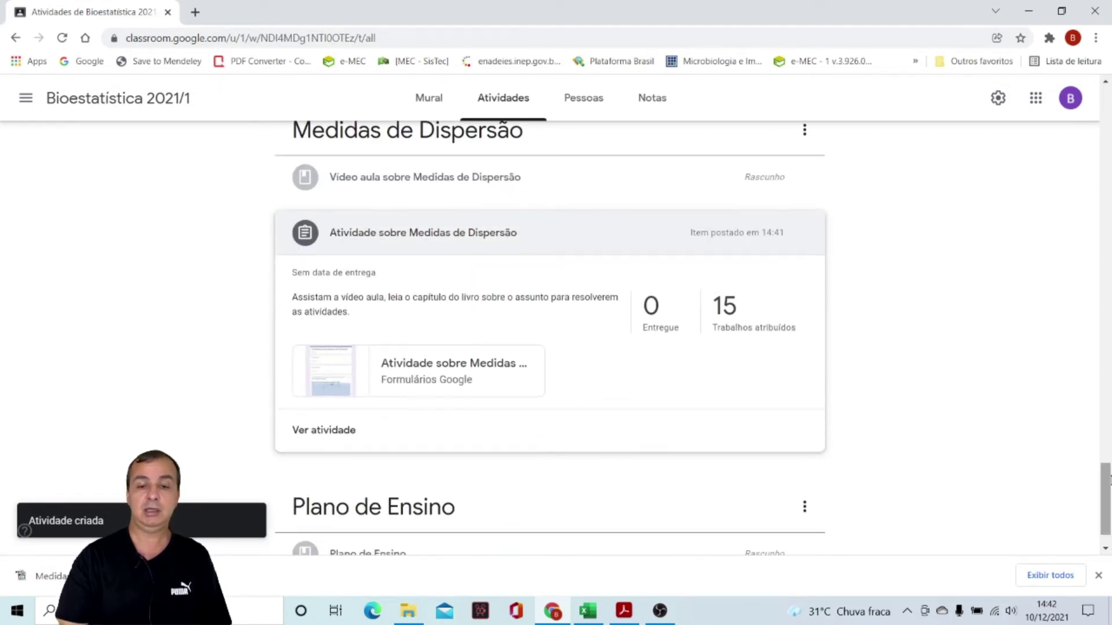
View the students assigned to the activity and return to the class's list of activities
left_click(727, 307)
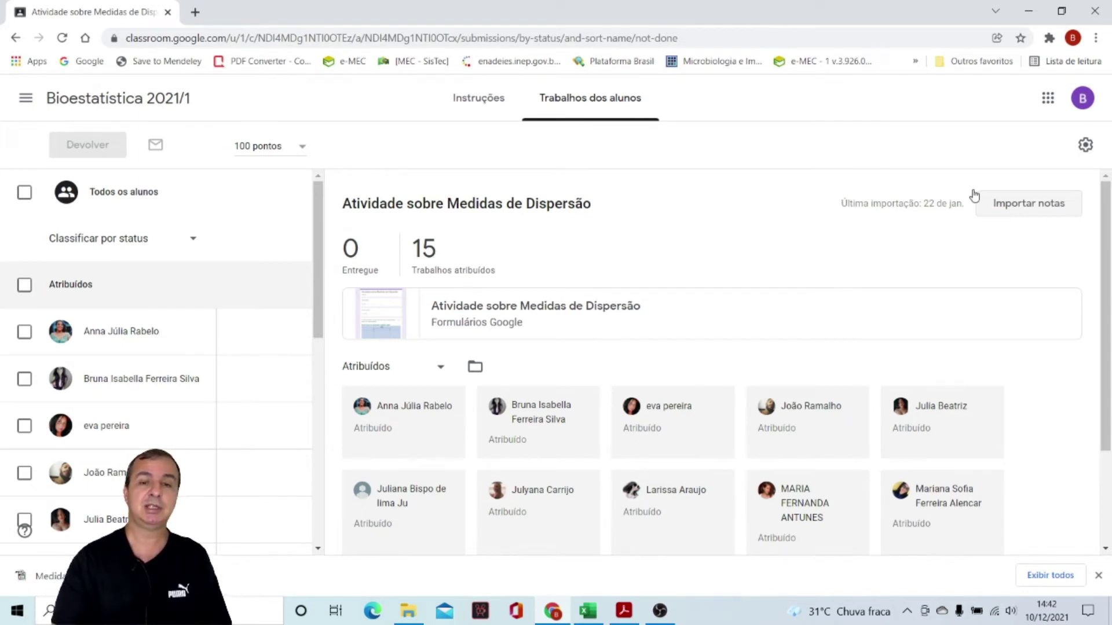
left_click(161, 100)
left_click(525, 93)
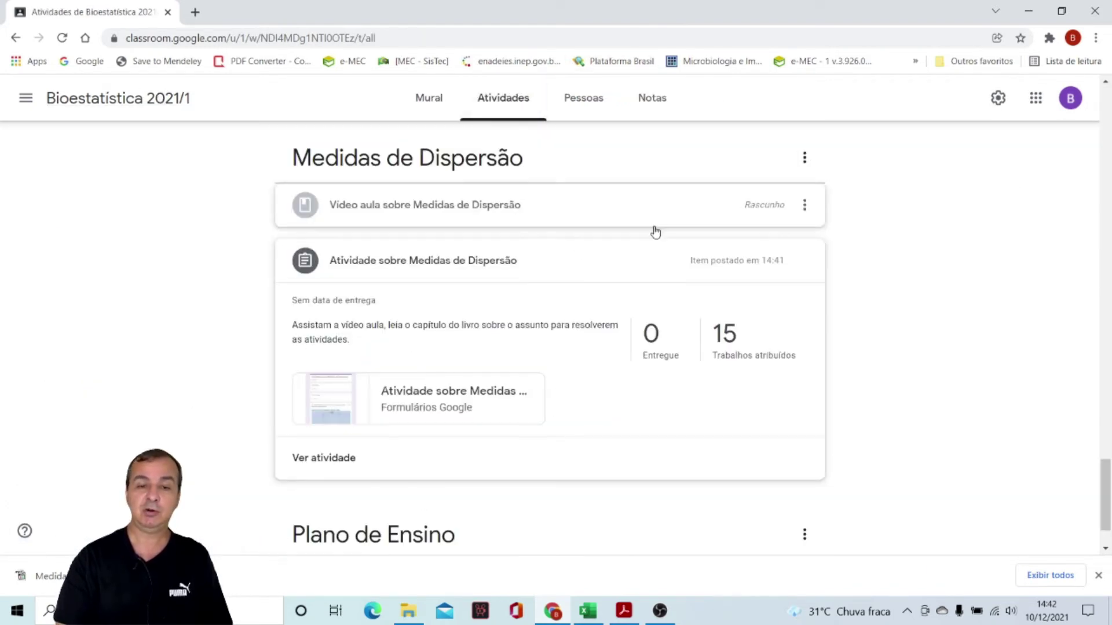
From the posted activity, edit the attached form to disable the login restriction to Universidade Estadual de Goias users, and close it
left_click(320, 402)
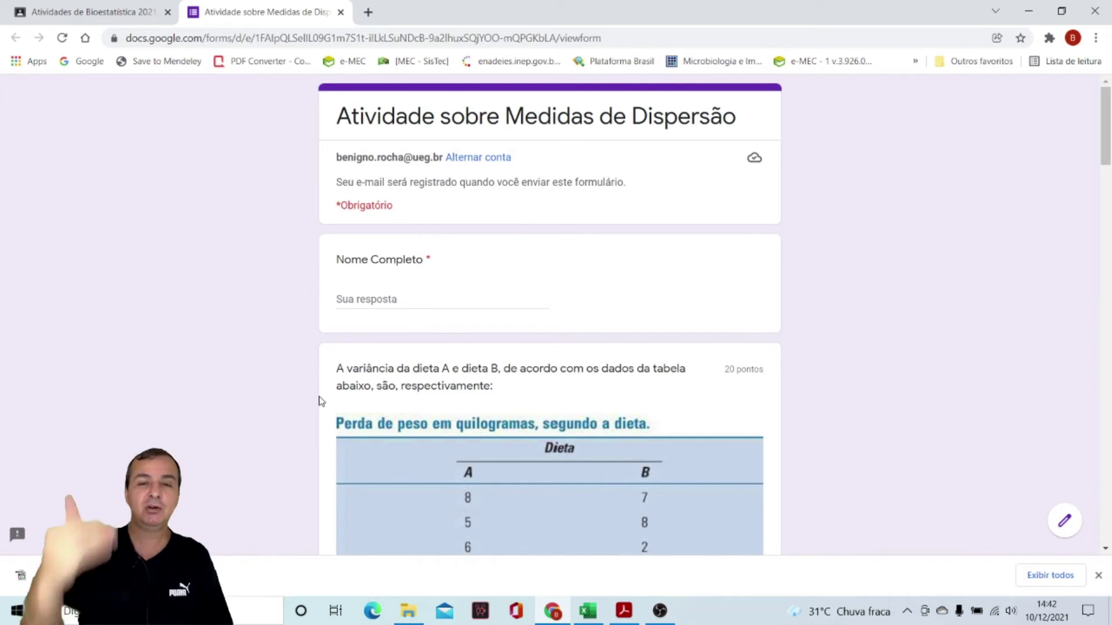
left_click(1064, 521)
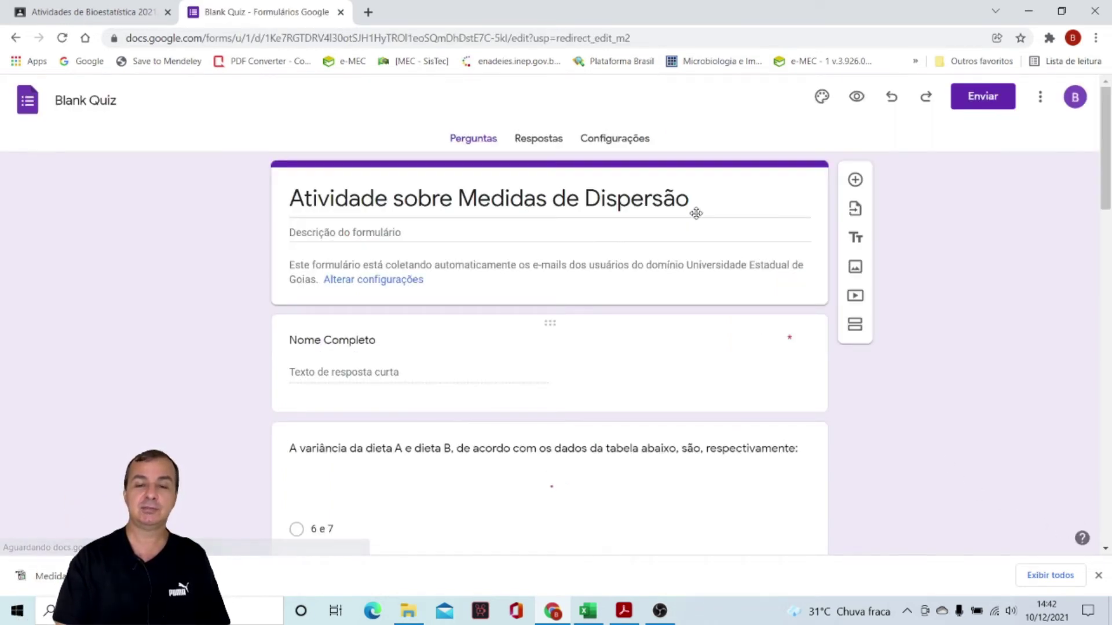
left_click(629, 145)
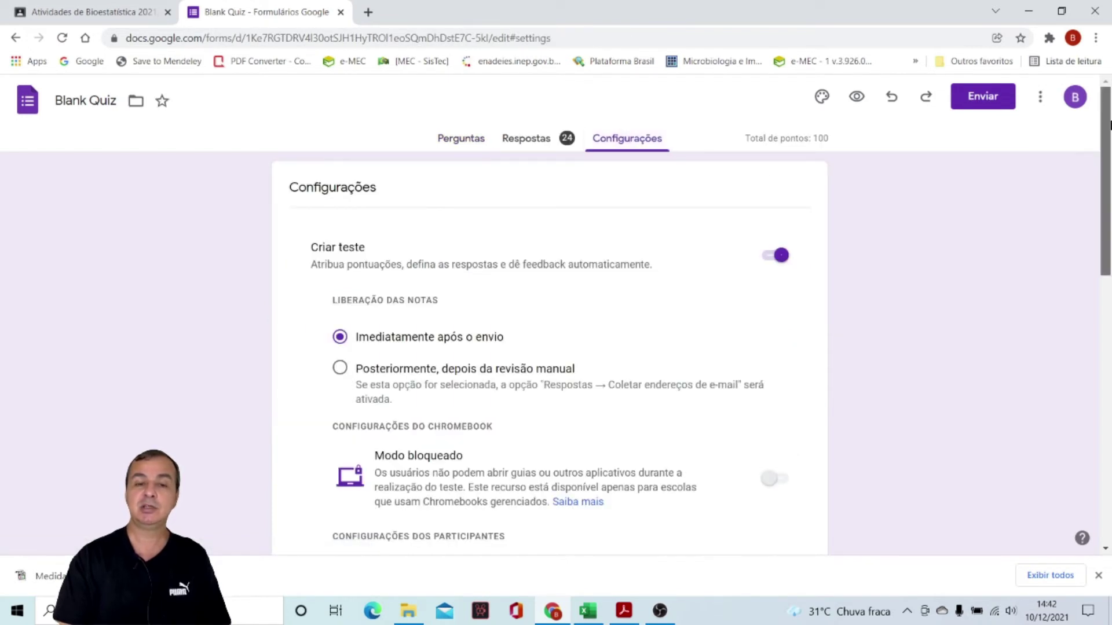
left_click_drag(1106, 134, 1108, 339)
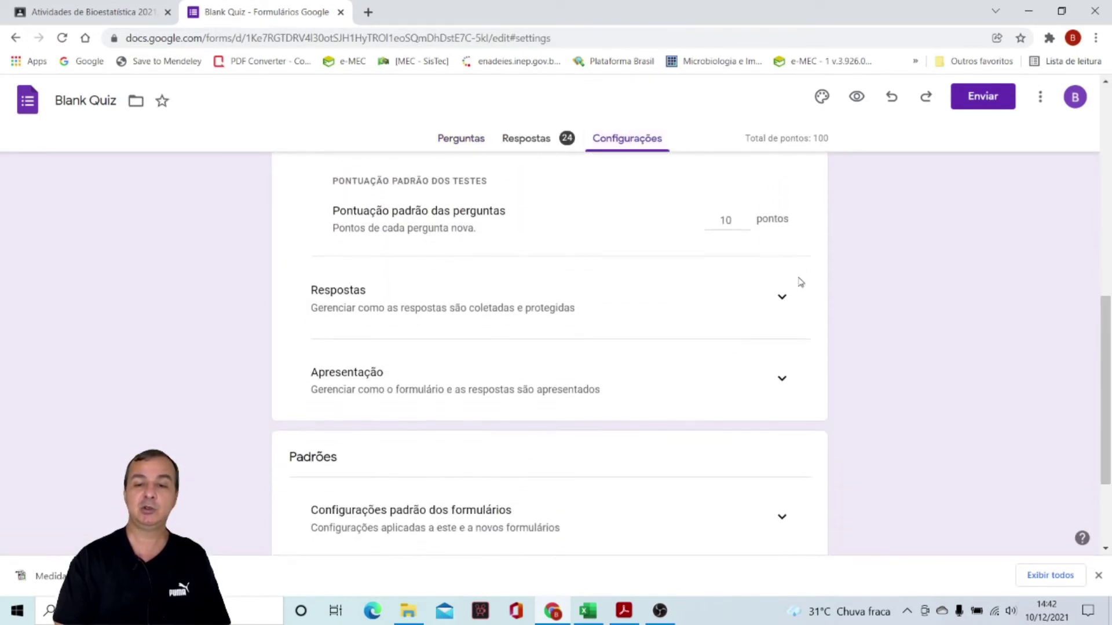
left_click(783, 301)
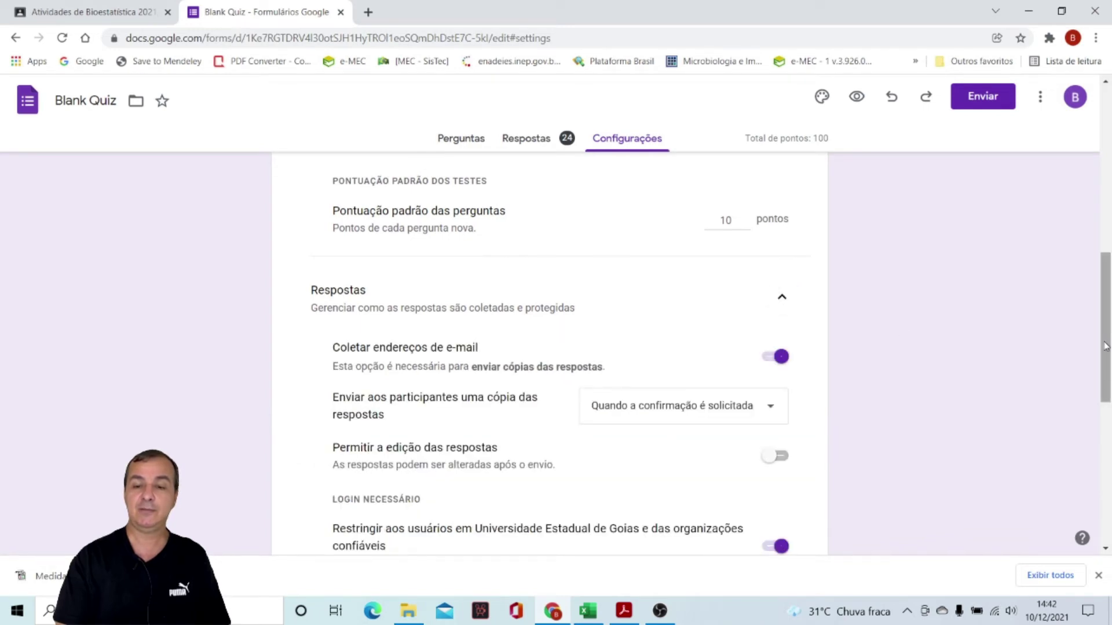
left_click_drag(1106, 345, 1106, 415)
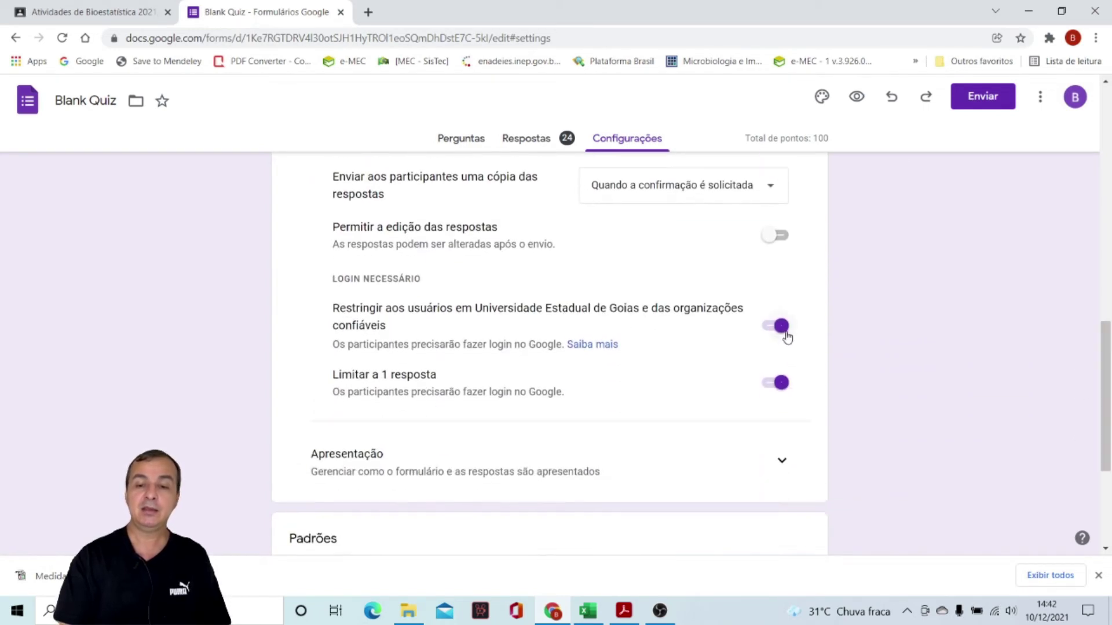
left_click(787, 337)
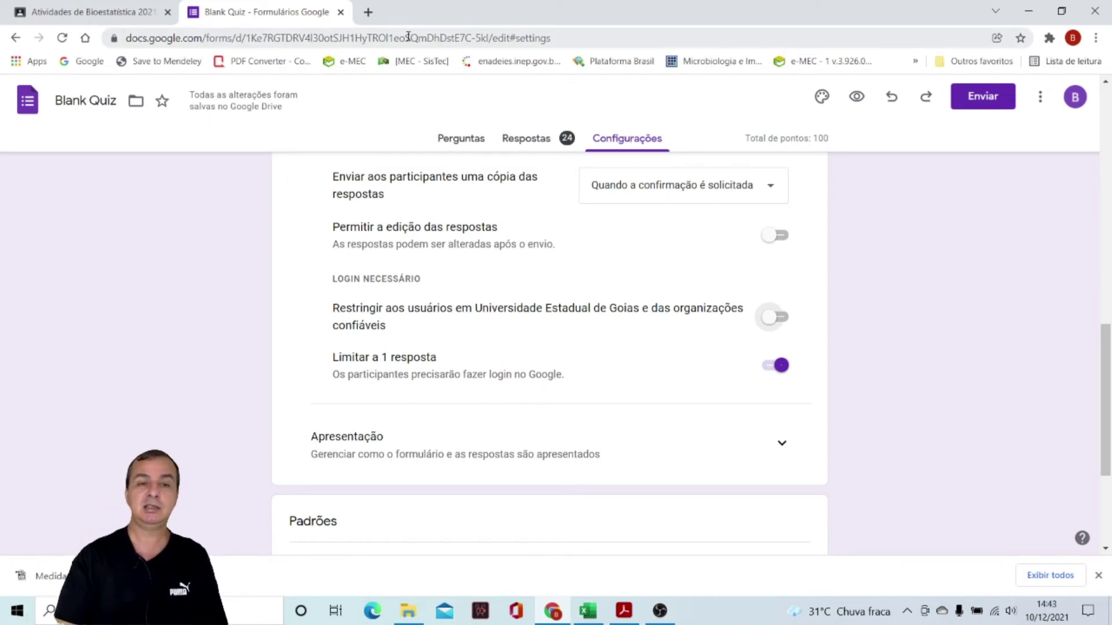
left_click(340, 12)
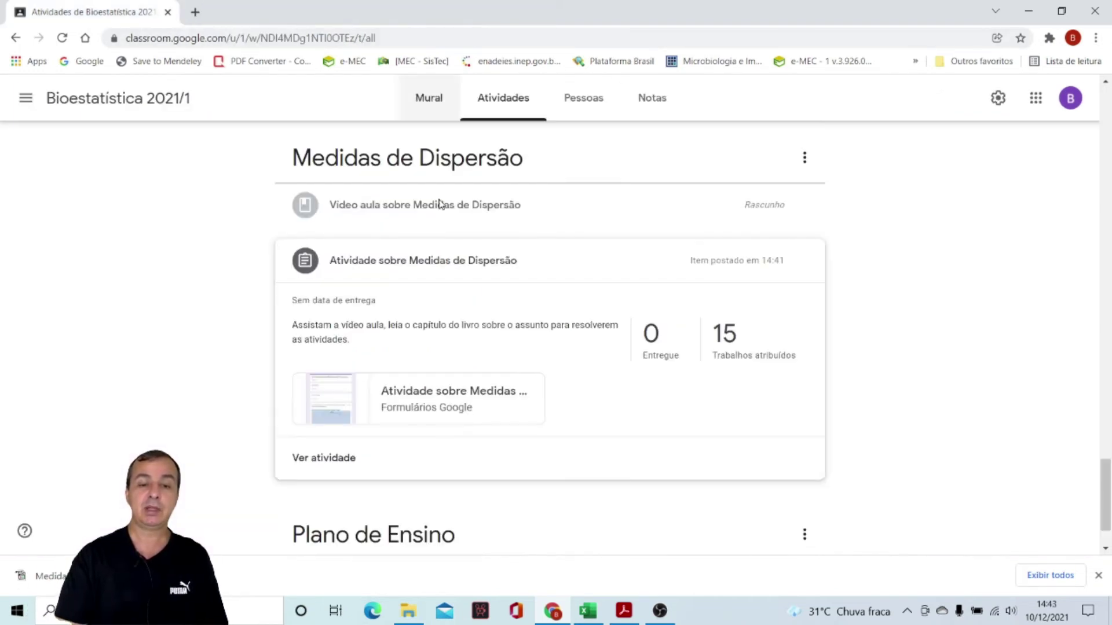
Show the activity's student work page and open the attached form in the form editor from there
left_click(728, 343)
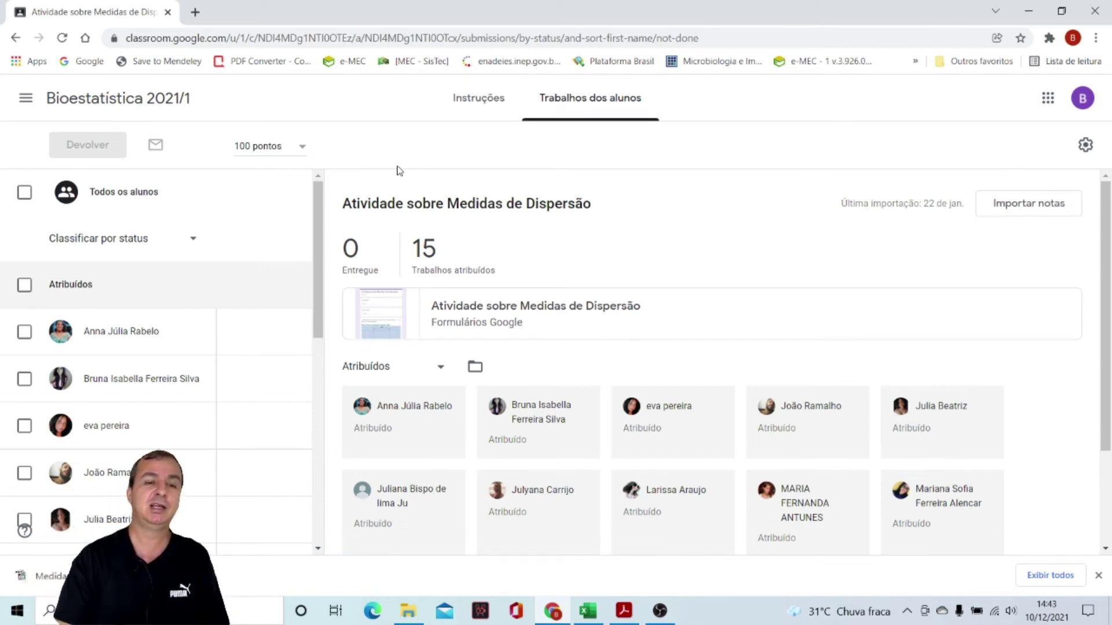
left_click(396, 305)
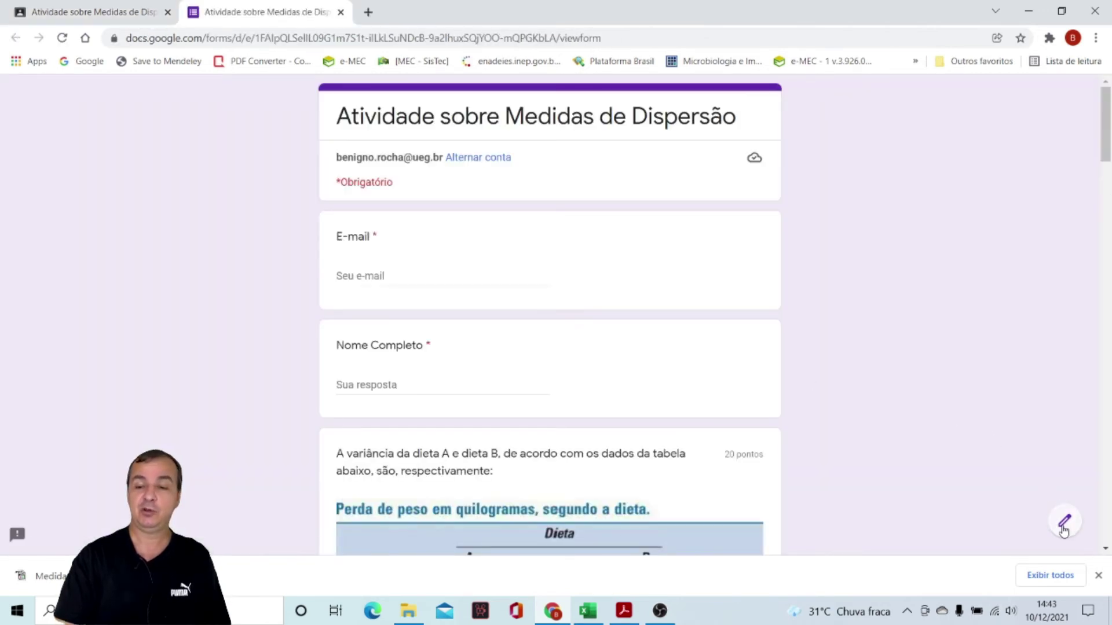
left_click(1064, 526)
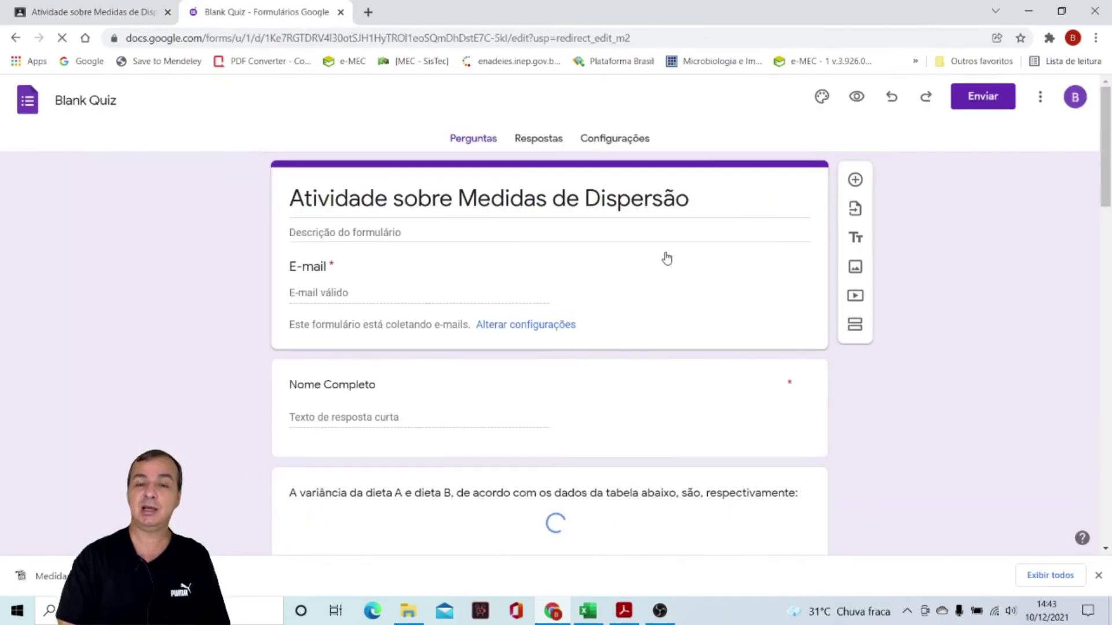
Turn on the form's restriction to users in Universidade Estadual de Goias and trusted organizations, and close the form
left_click(624, 138)
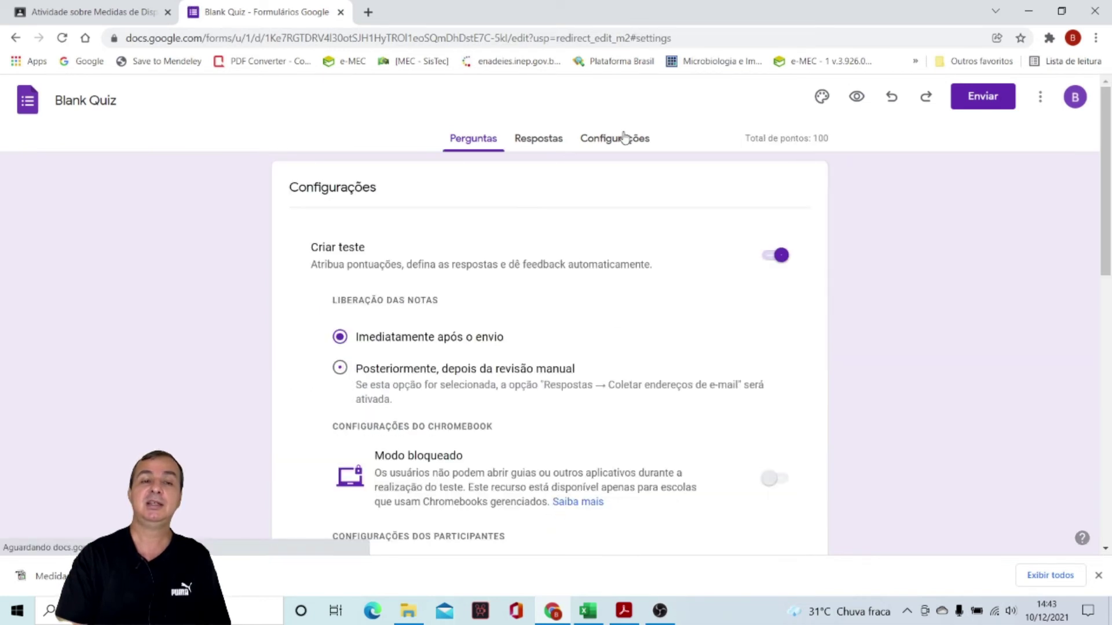
left_click_drag(1107, 117, 1108, 317)
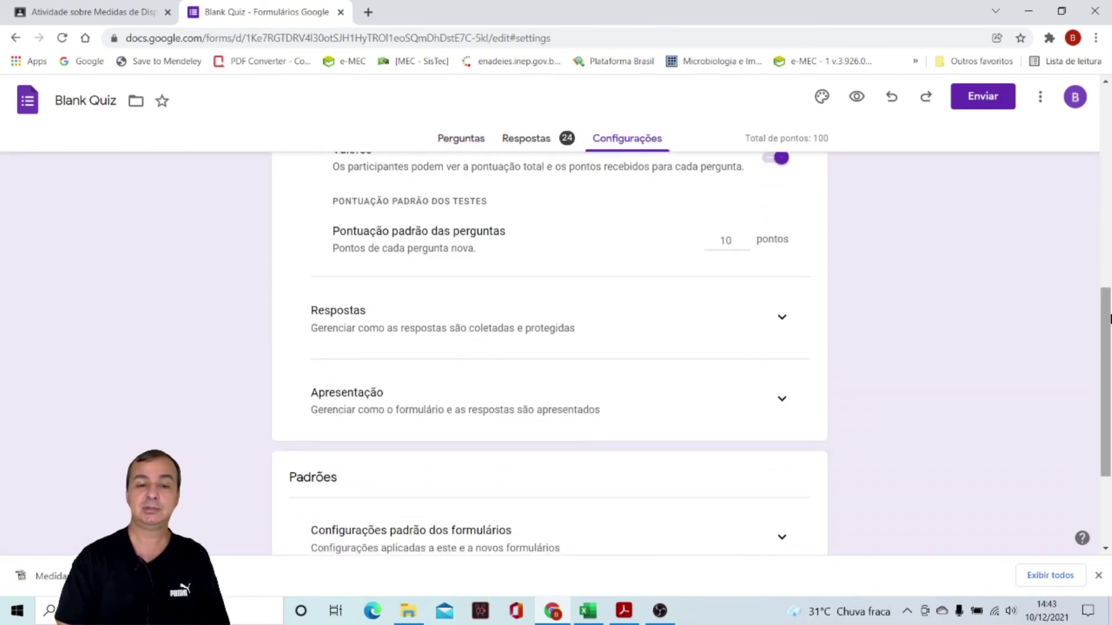
left_click(783, 319)
left_click_drag(1109, 284, 1109, 357)
left_click(776, 328)
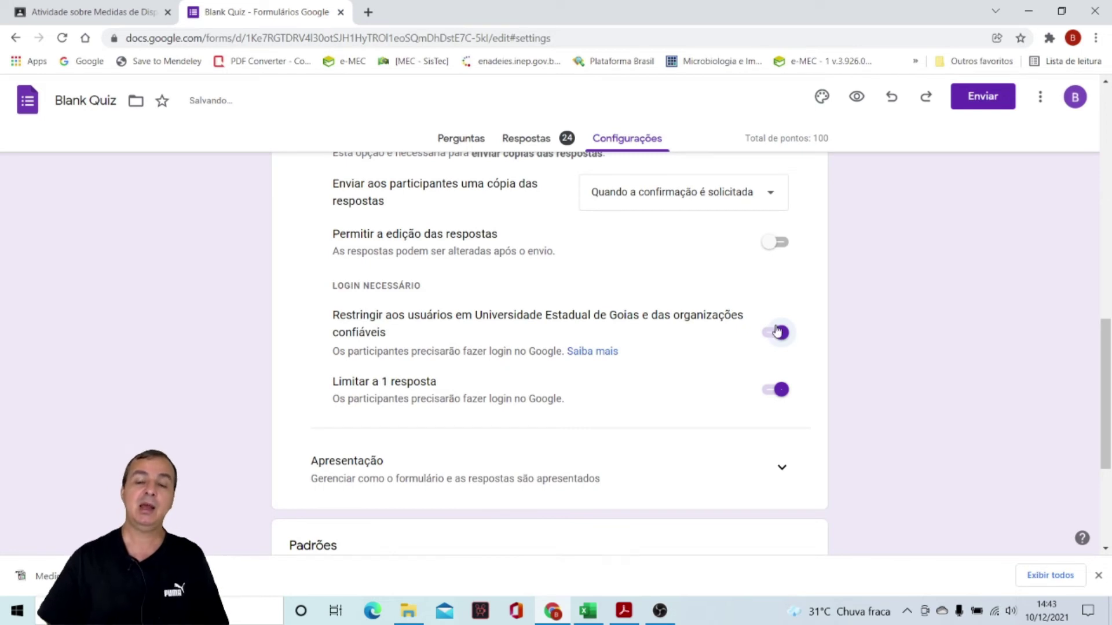
left_click(341, 13)
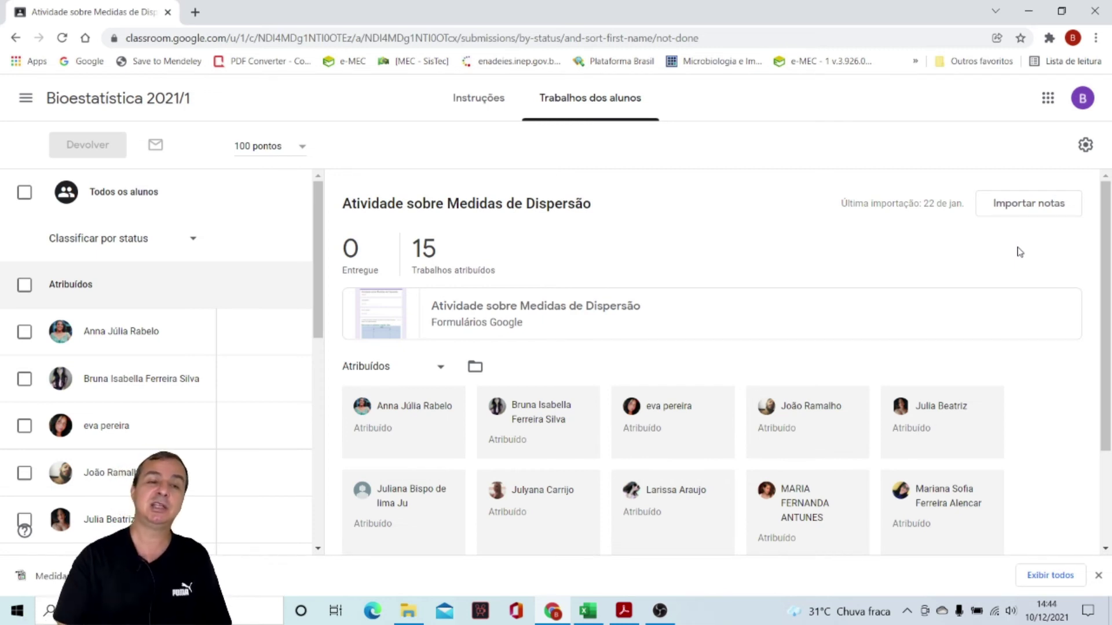
Return to the class's activities list and open the posted "Atividade sobre Medidas de Dispersão" for editing
left_click(158, 99)
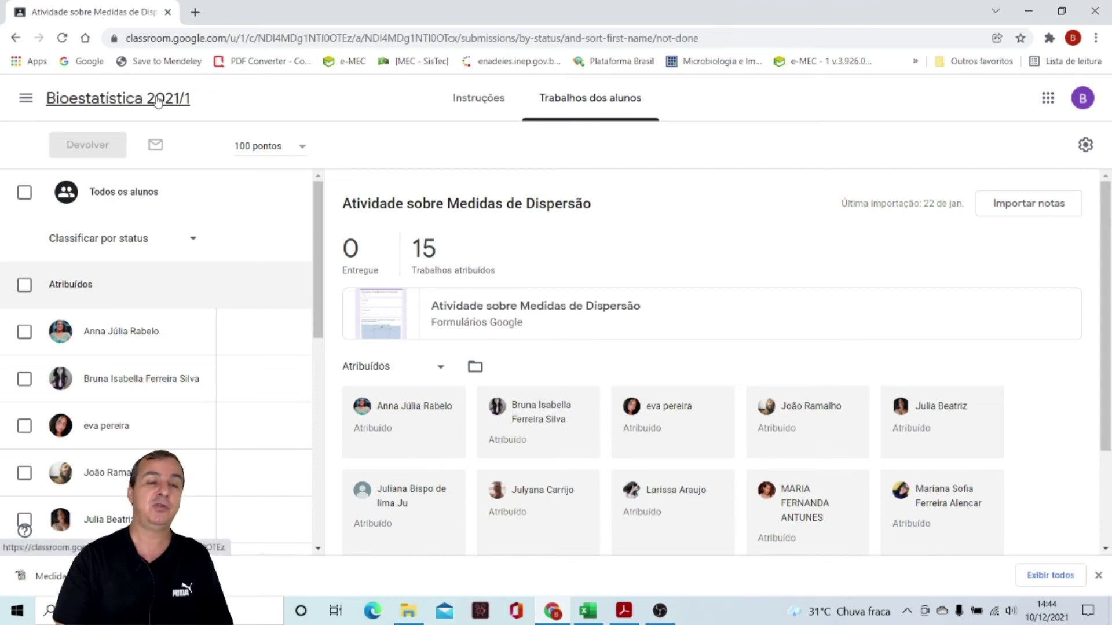
left_click(504, 97)
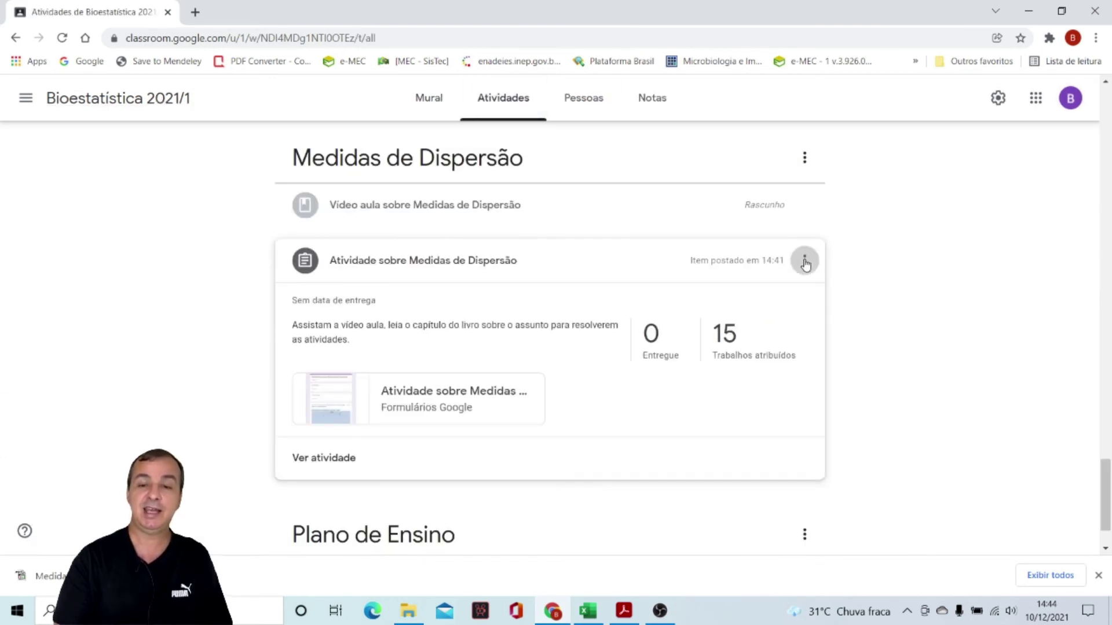
left_click(805, 262)
left_click(725, 295)
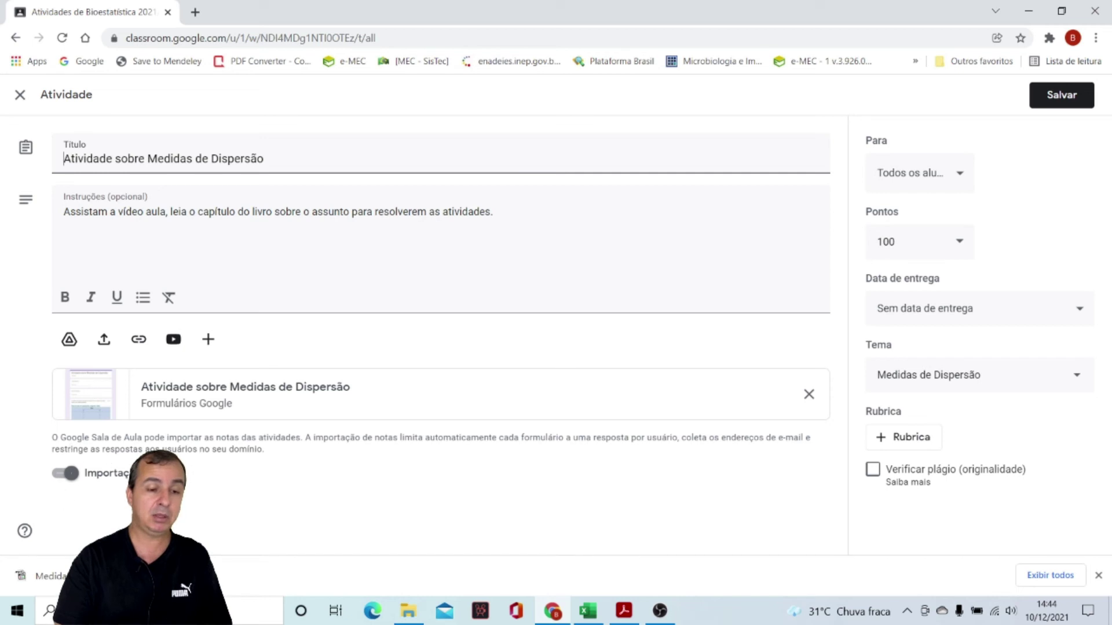
Switch grade import off and back on for the attached form, and save the activity
left_click(72, 479)
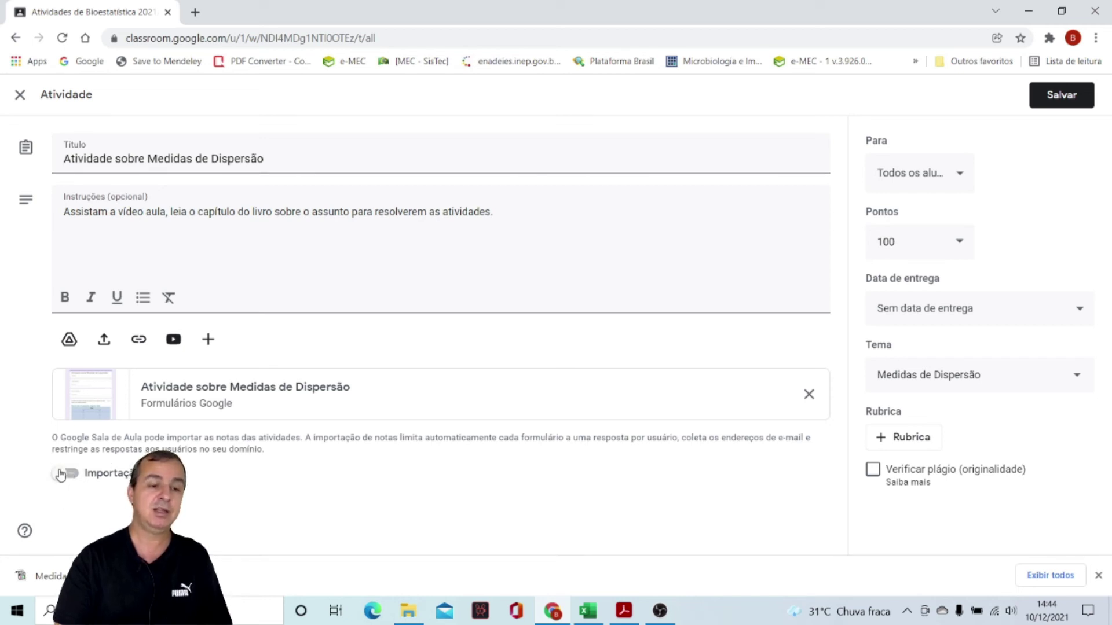
left_click(60, 475)
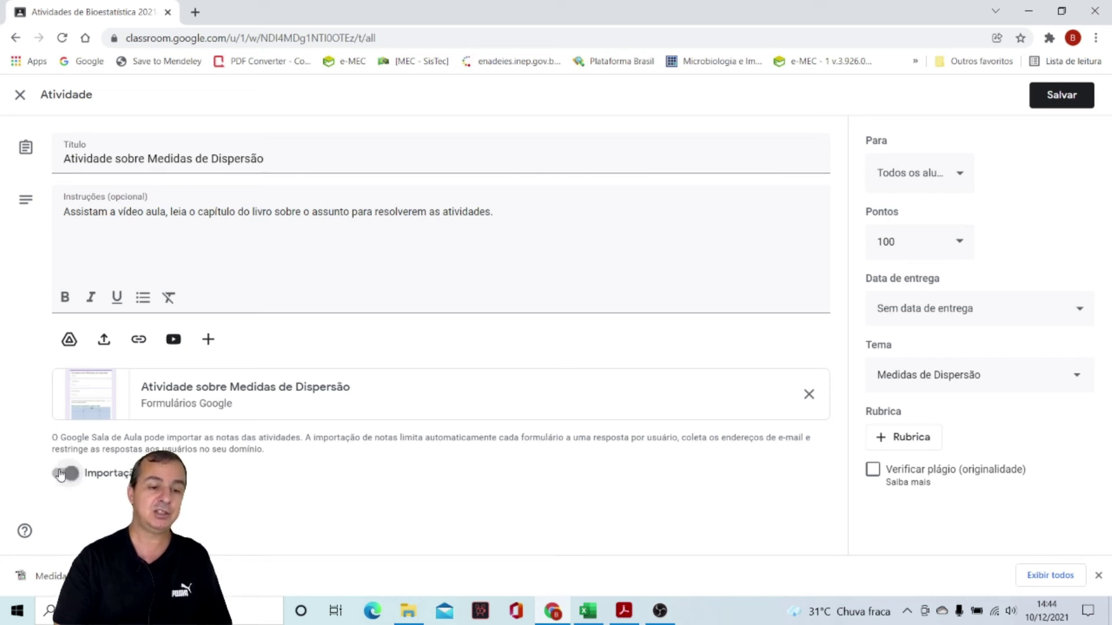
left_click(1081, 101)
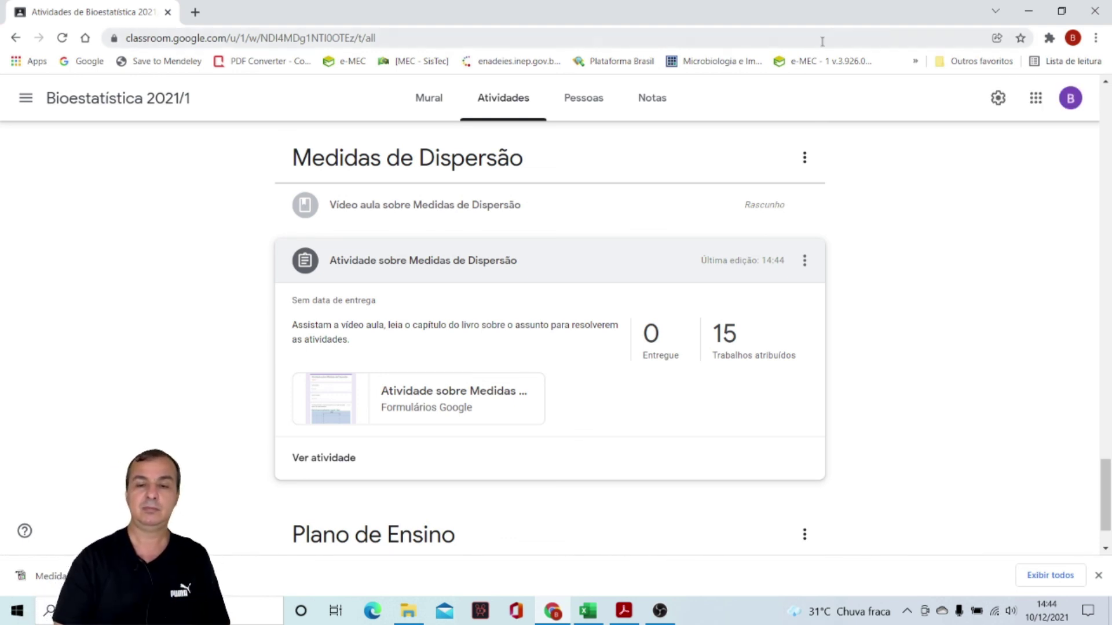
left_click(660, 611)
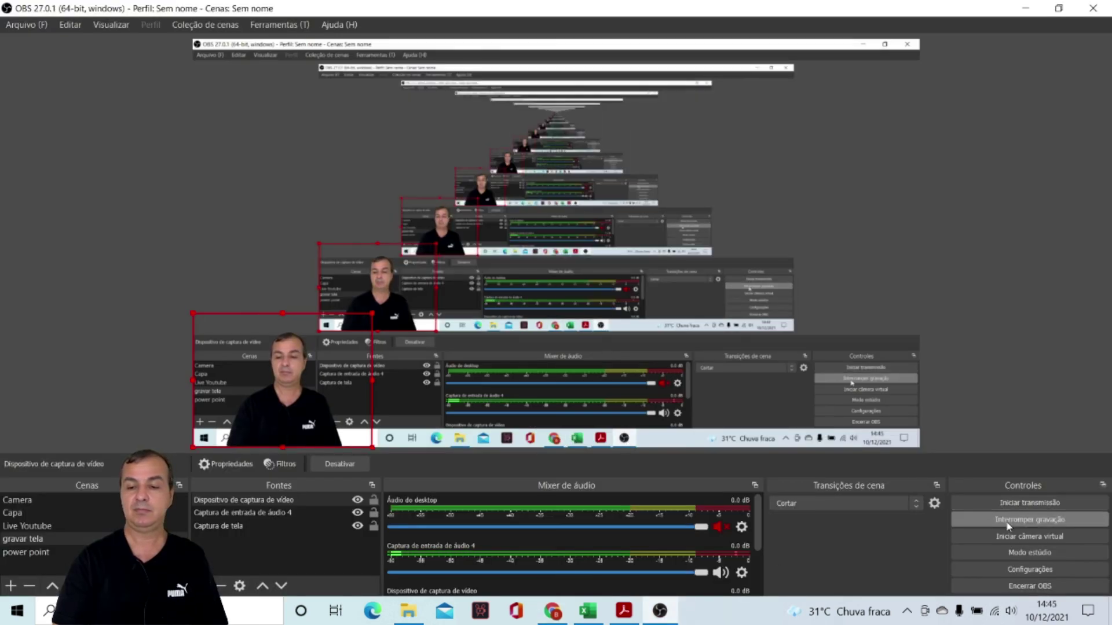